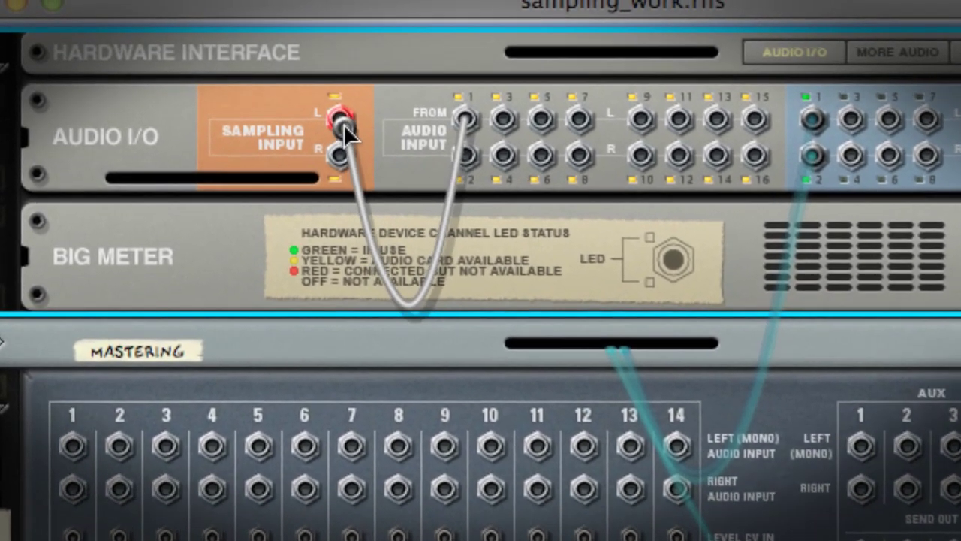
Step: Cable Audio Input 1 to the hardware interface's Sampling Input L jack
left_click_drag(340, 126, 328, 109)
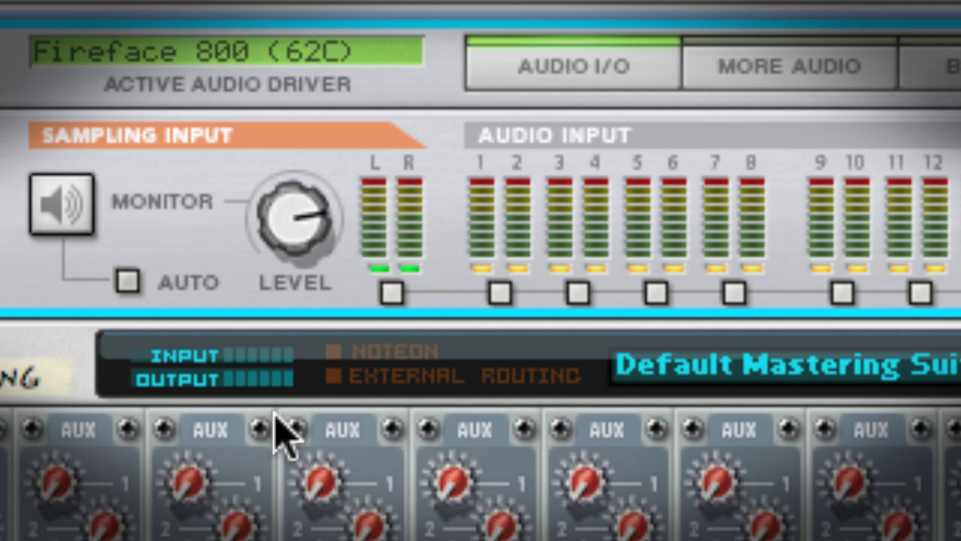
Step: Show the Big Meter panel beneath the Hardware Interface
left_click(569, 21)
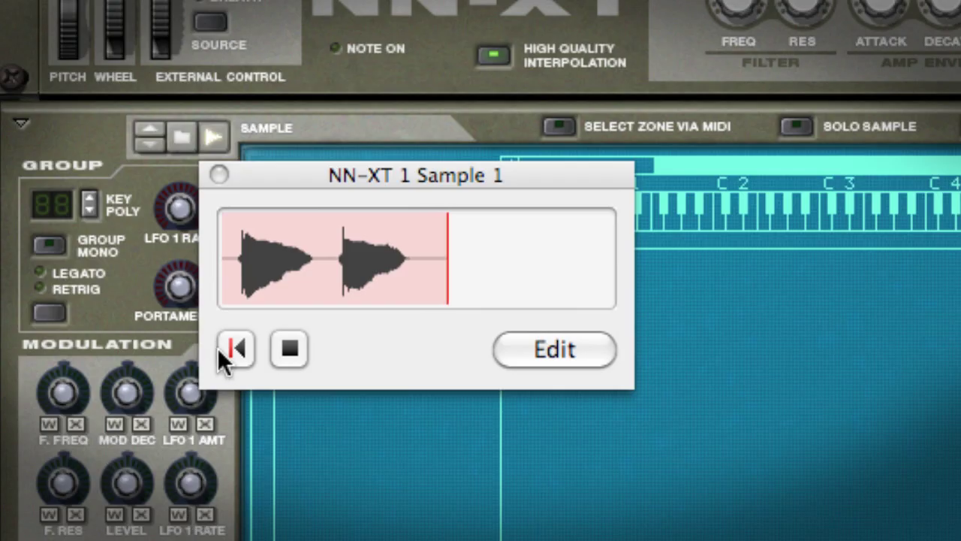
Step: Restart the NN-XT sampling and stop it to capture Sample 1
left_click(232, 349)
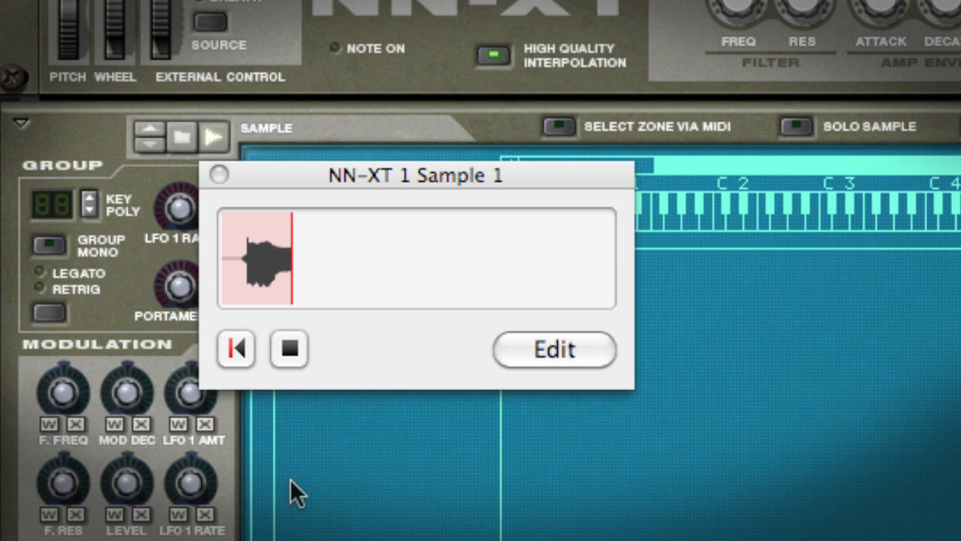
left_click(294, 352)
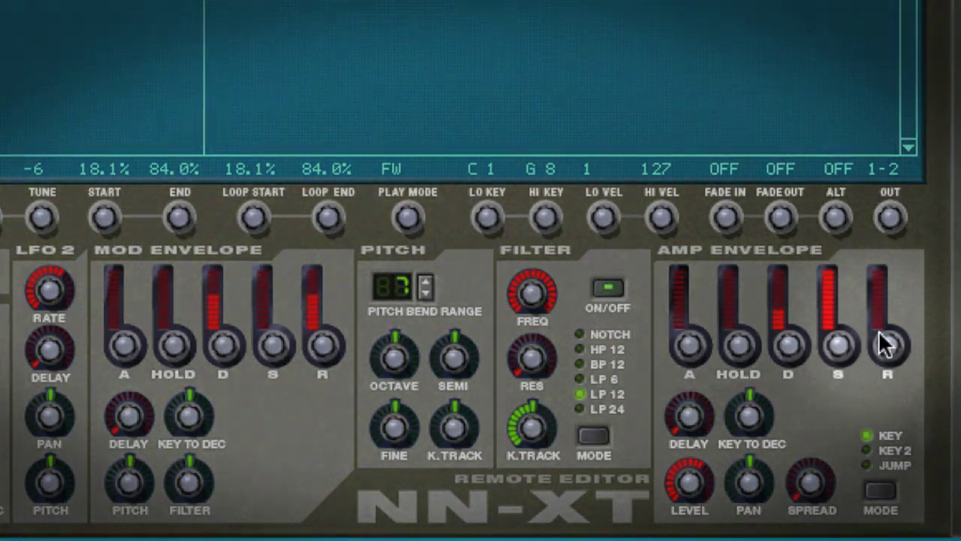
Step: Raise the NN-XT Amp Envelope R fader for a longer release
left_click_drag(876, 340, 910, 275)
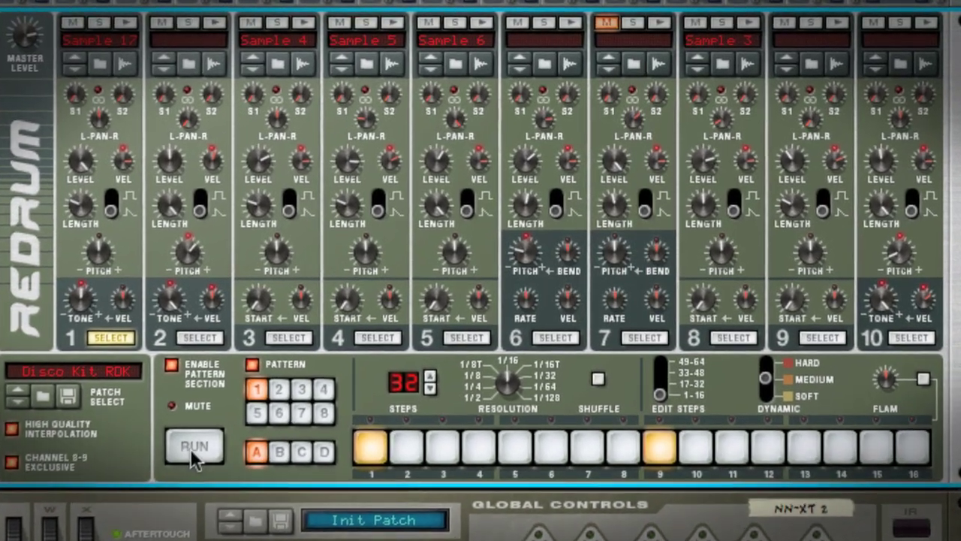
Step: Set the Redrum pattern running with RUN
left_click(205, 428)
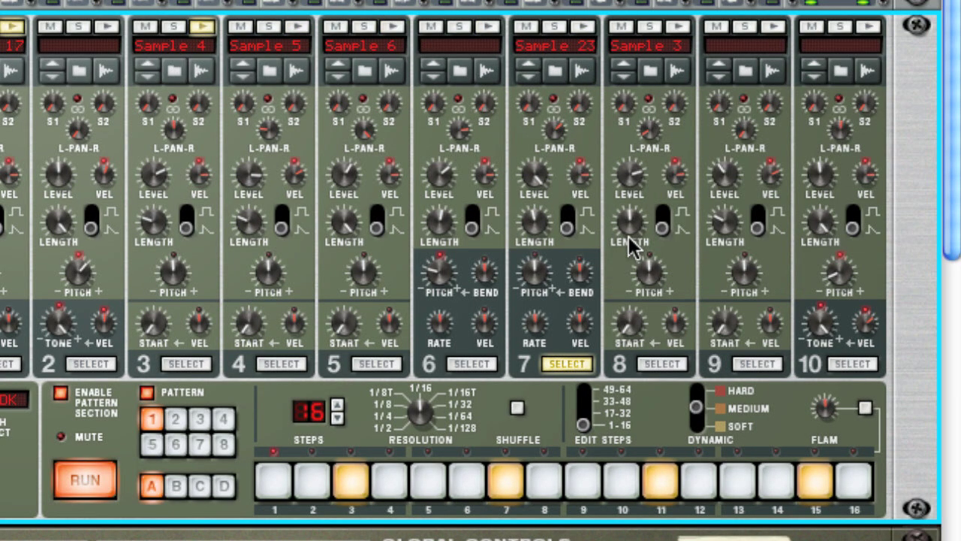
Step: Remove channel 7's sample and record a new one, Sample 24
right_click(552, 48)
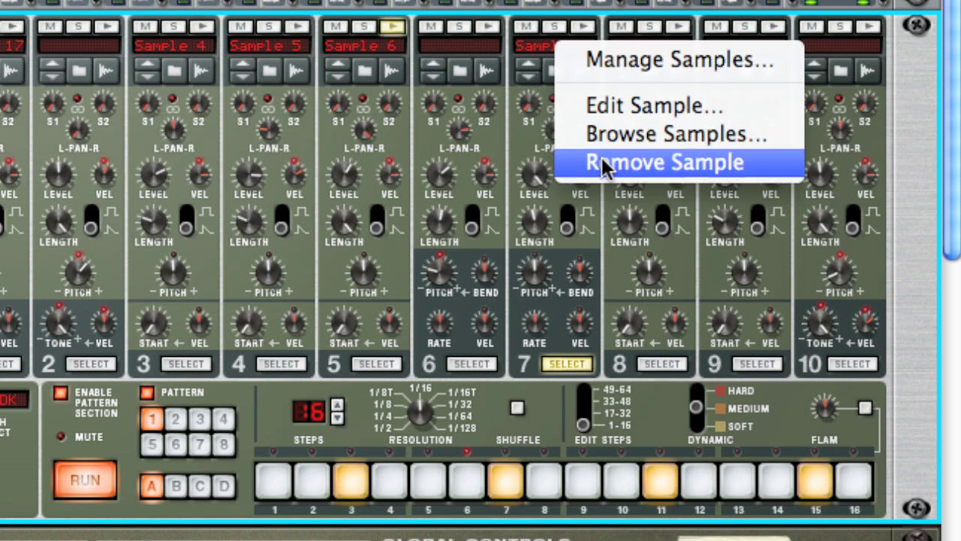
left_click(601, 161)
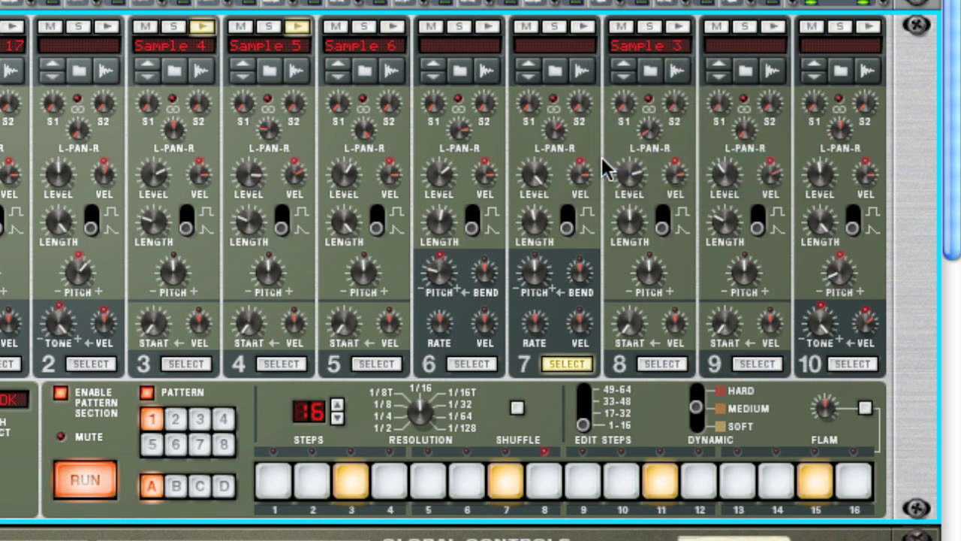
left_click(579, 67)
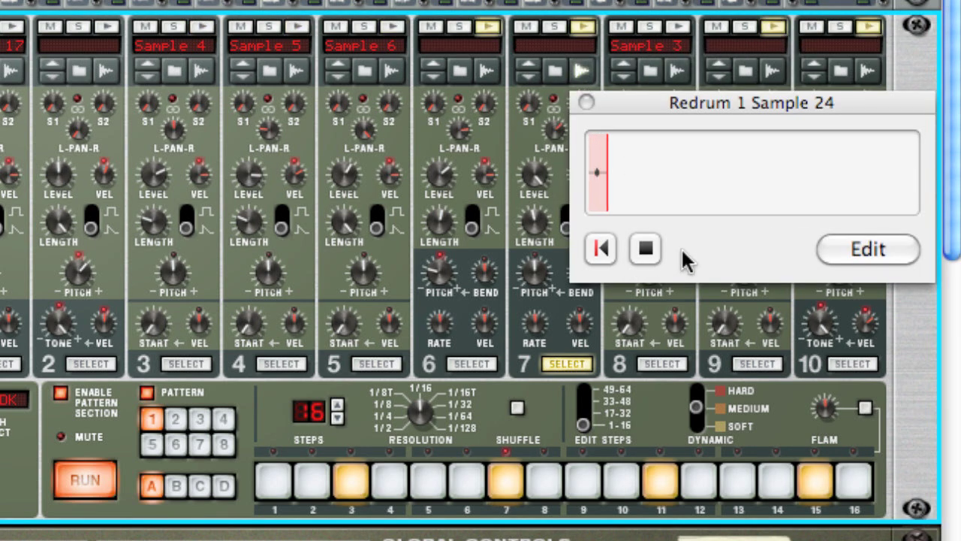
left_click(658, 253)
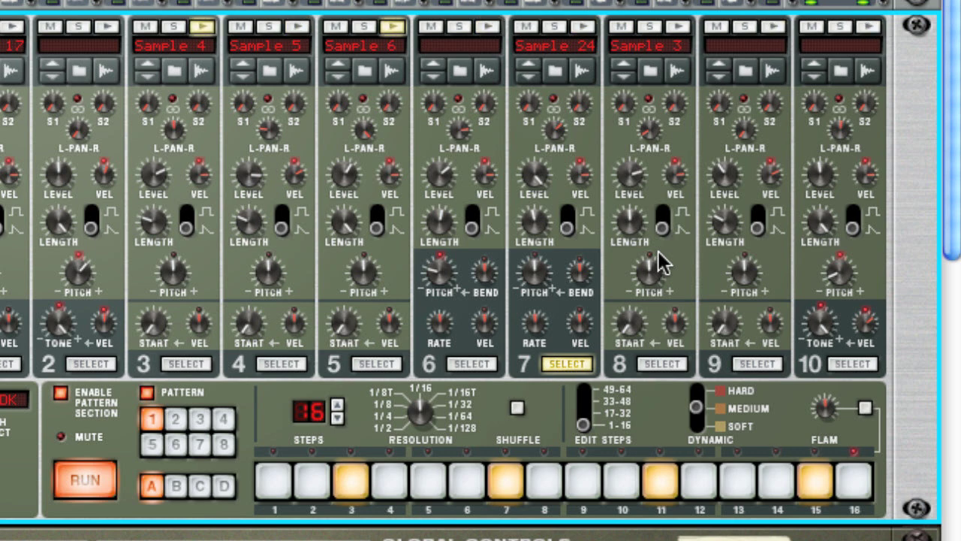
Step: Remove Sample 24 from channel 7 and resample it as Sample 25
right_click(562, 43)
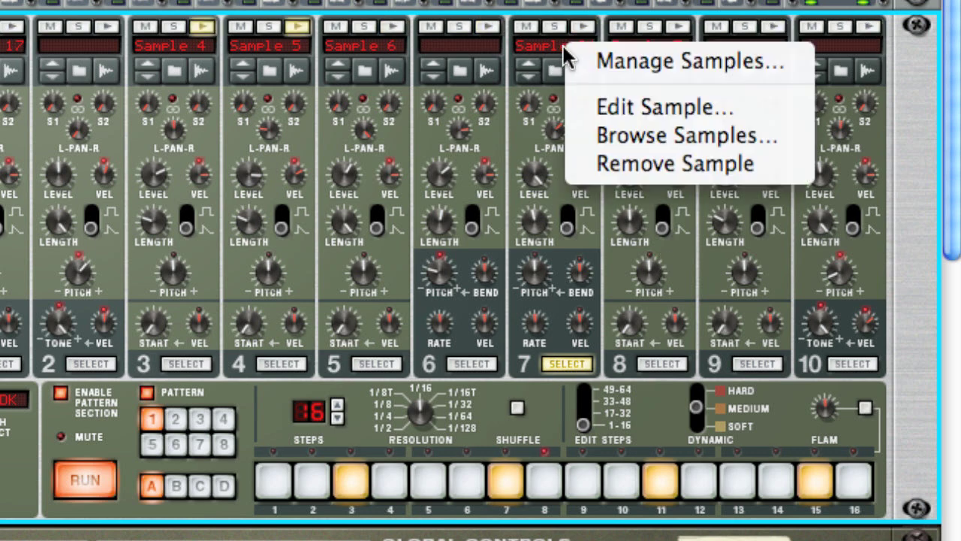
left_click(635, 165)
left_click(583, 72)
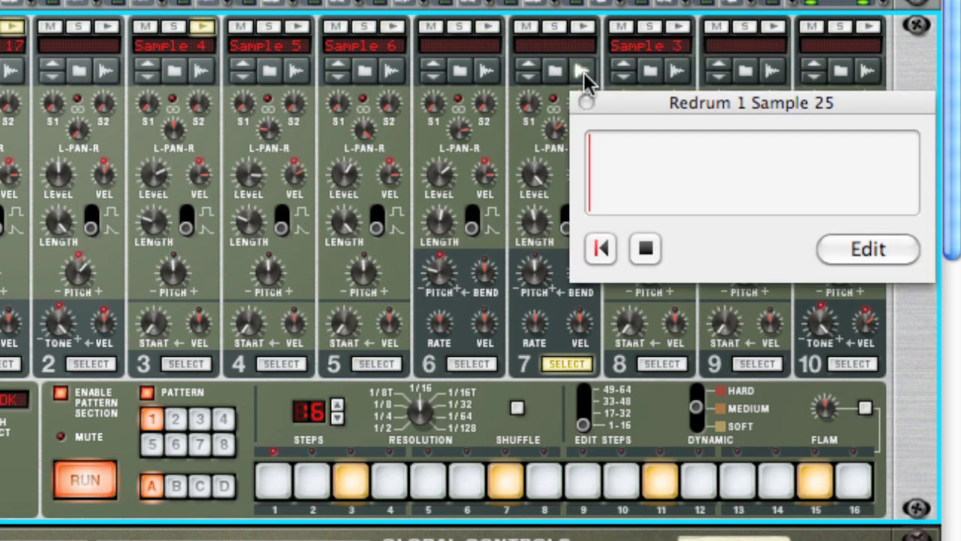
left_click(636, 274)
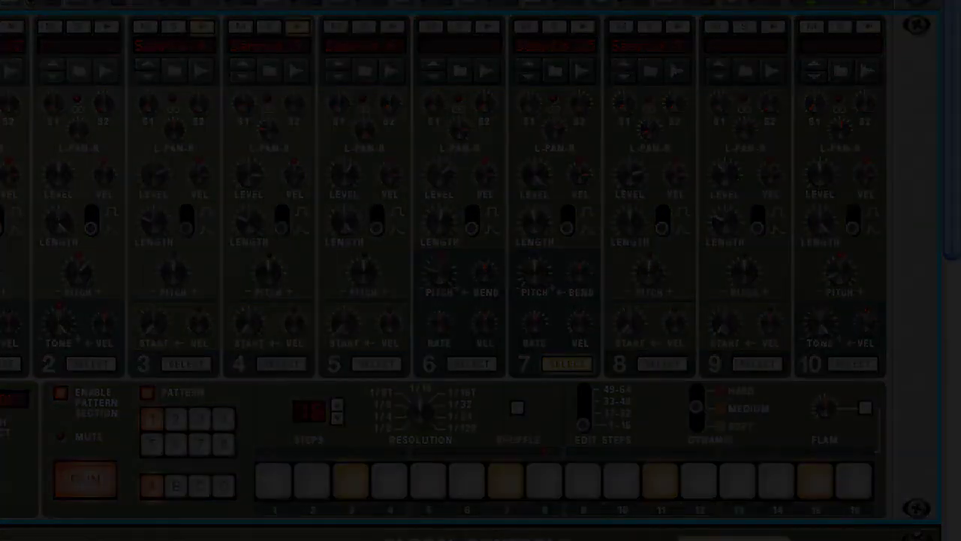
Step: Add hits on steps 3, 7, 11 and 15, then record Sample 29 into channel 10
left_click(373, 428)
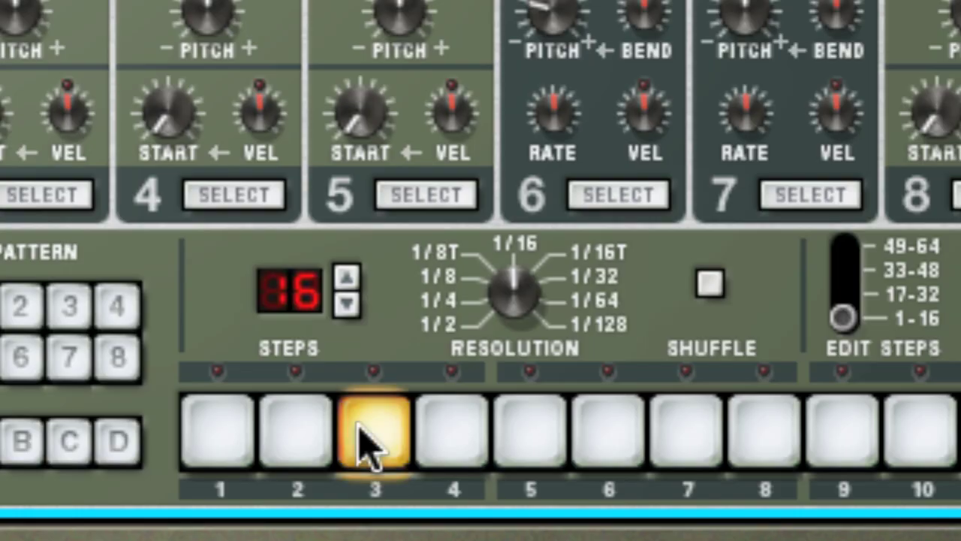
left_click(641, 439)
left_click(565, 439)
left_click(568, 443)
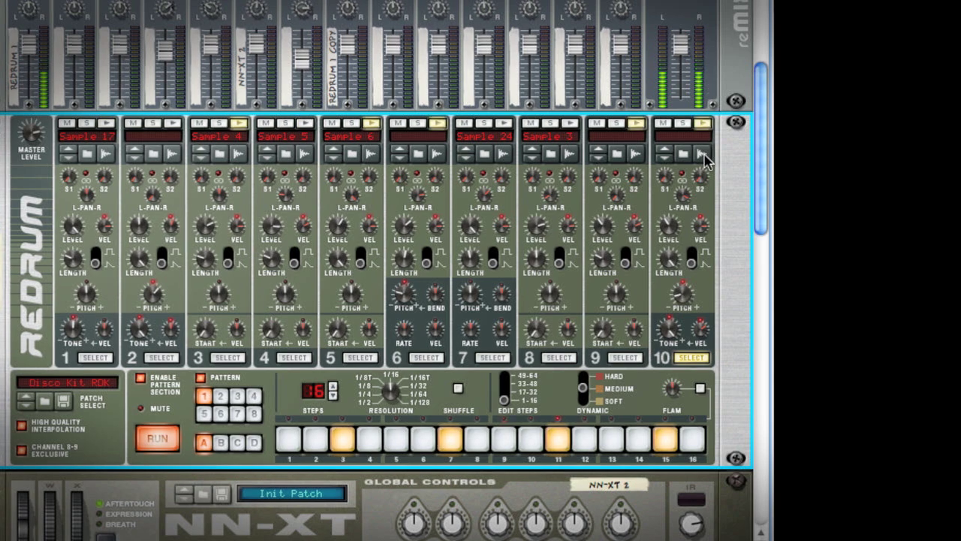
left_click(702, 154)
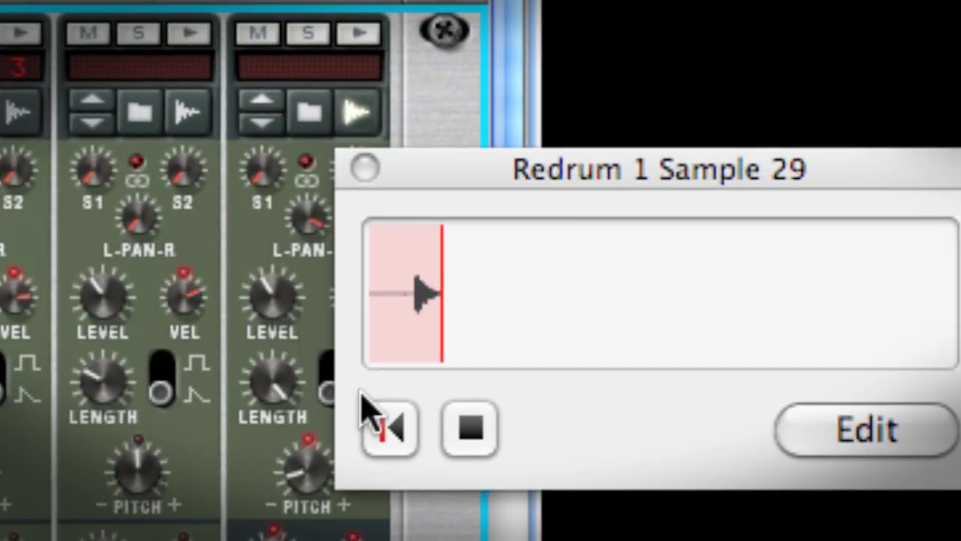
left_click(455, 425)
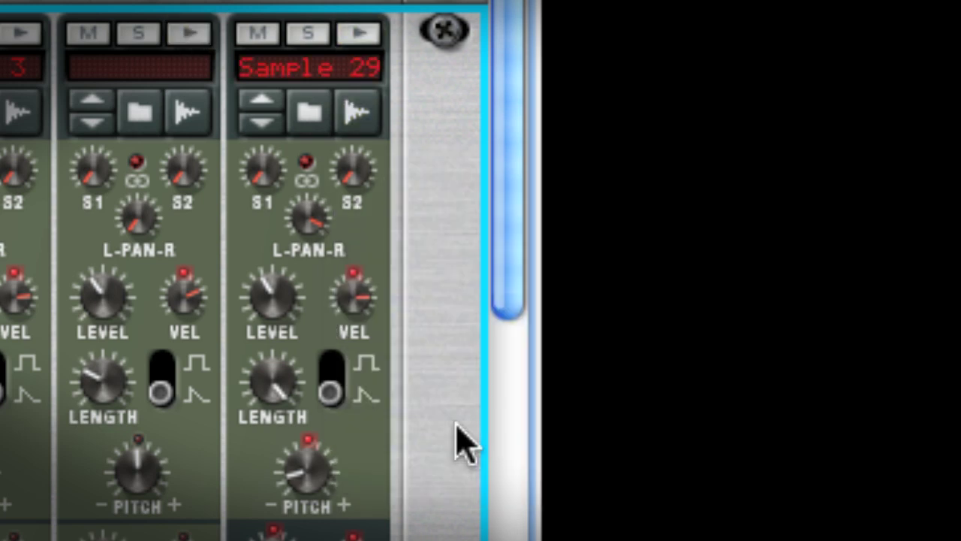
Step: Open Sample 29 in the sample editor and crop it to the ride hit
right_click(278, 72)
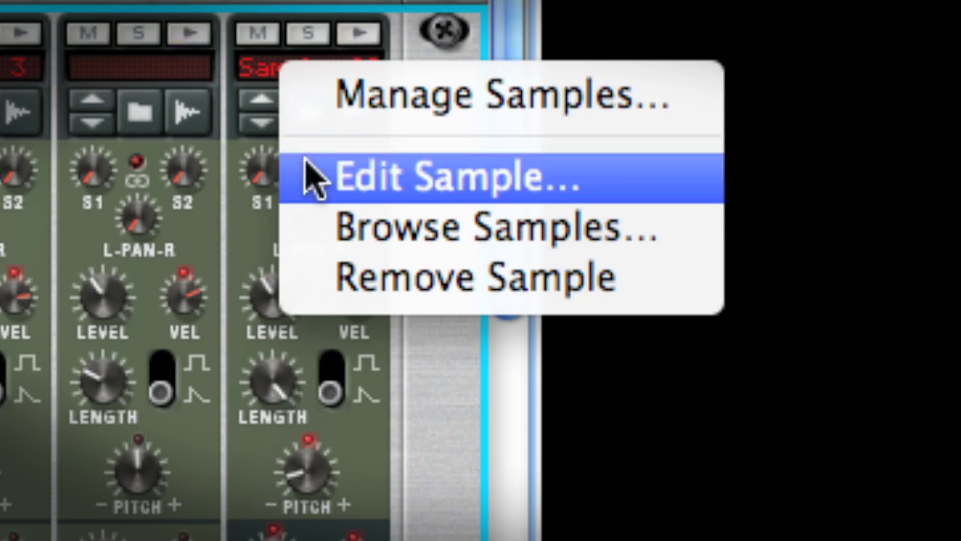
left_click(306, 161)
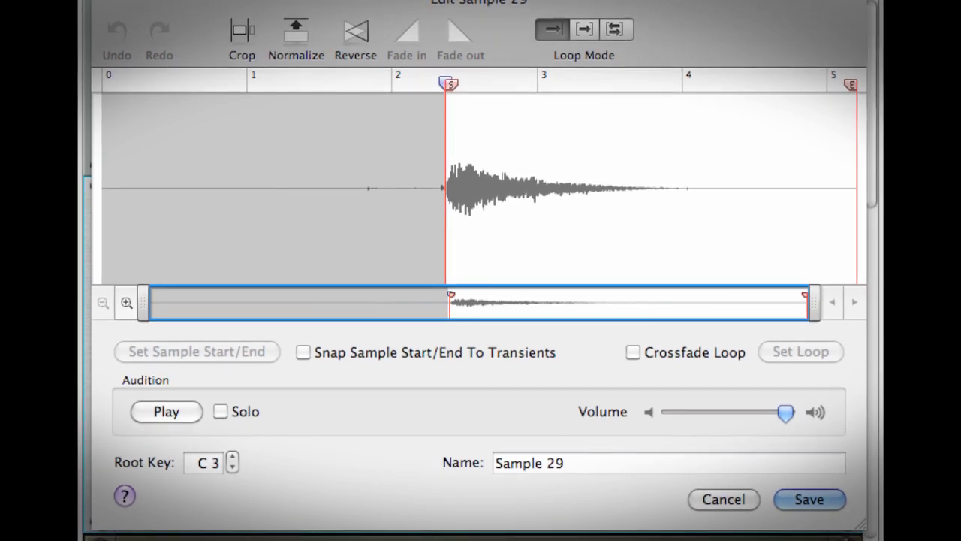
left_click_drag(446, 201, 615, 201)
left_click(237, 34)
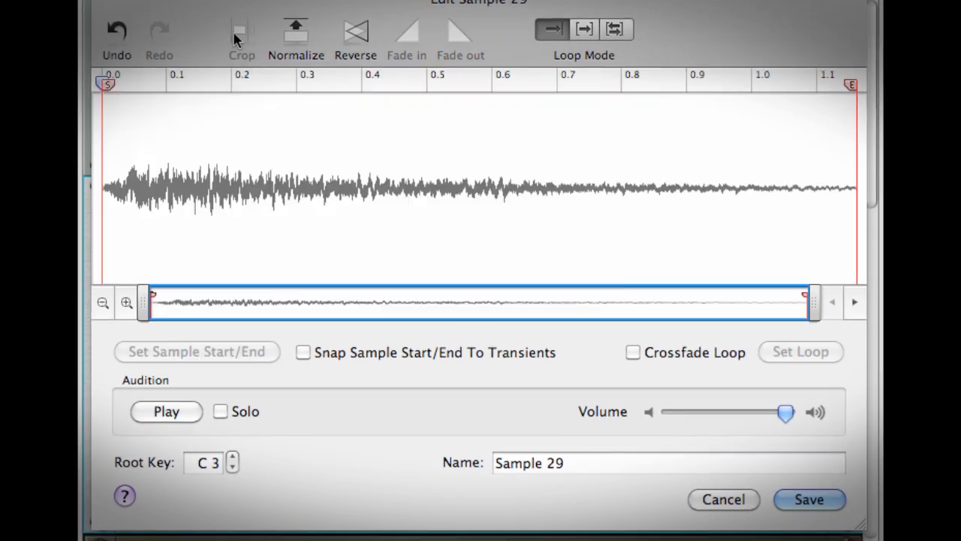
Step: Fade the ride's tail out to silence and crop the sample again
left_click_drag(268, 206, 915, 218)
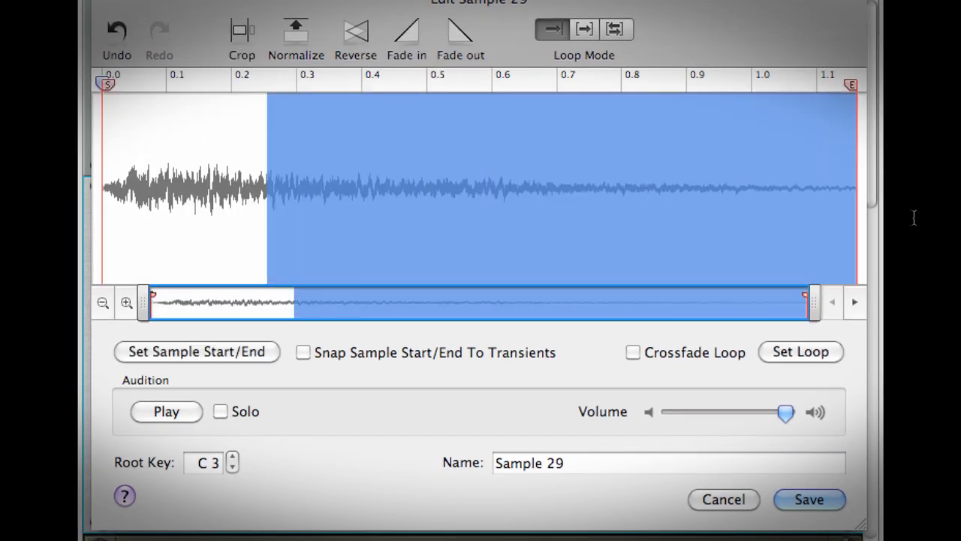
left_click(460, 36)
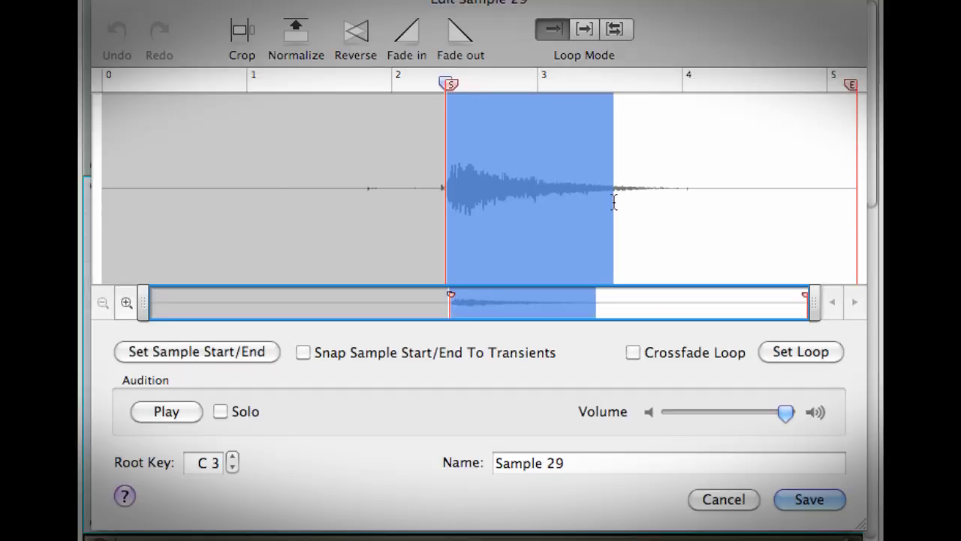
left_click(238, 34)
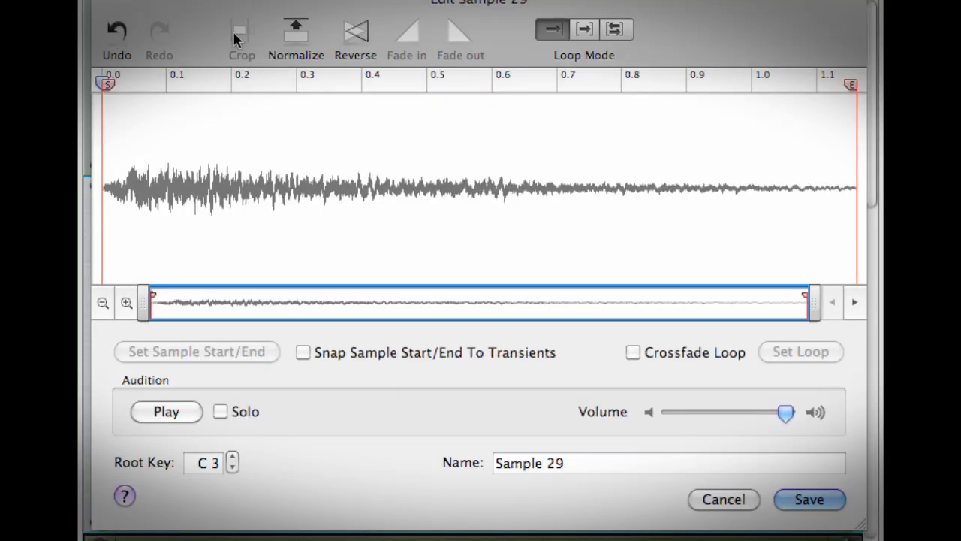